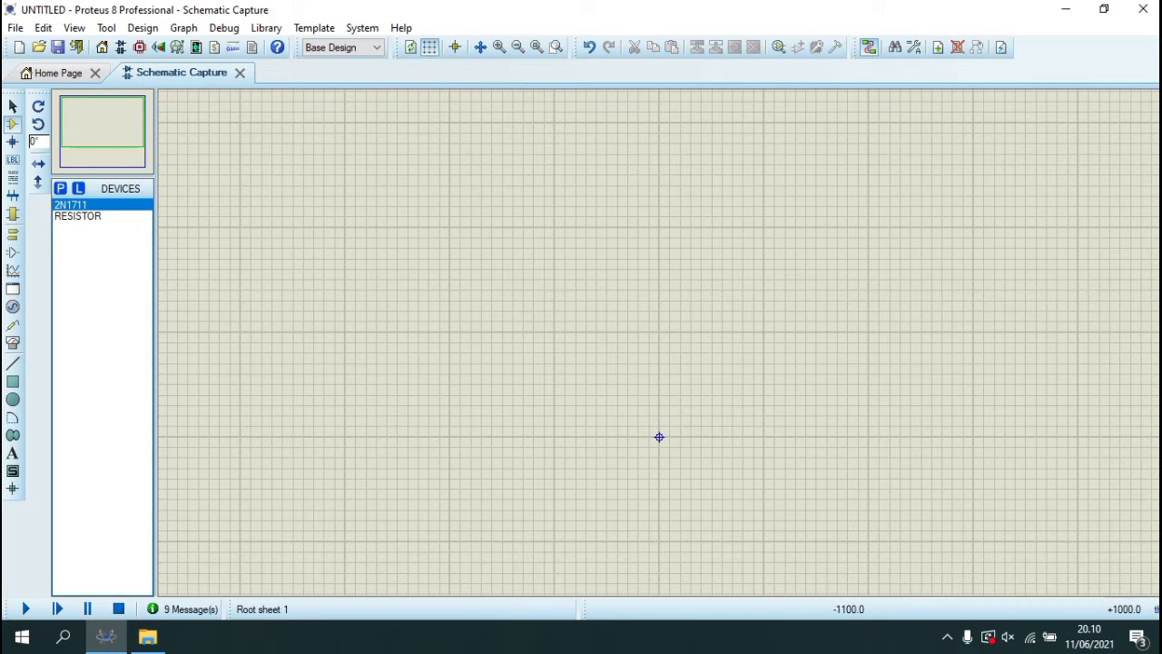
Step: Place a 2N1711 transistor on the schematic and a RESISTOR horizontally in line with its base
{"action": "left_click", "coordinate": [544, 332]}
{"action": "left_click", "coordinate": [559, 332]}
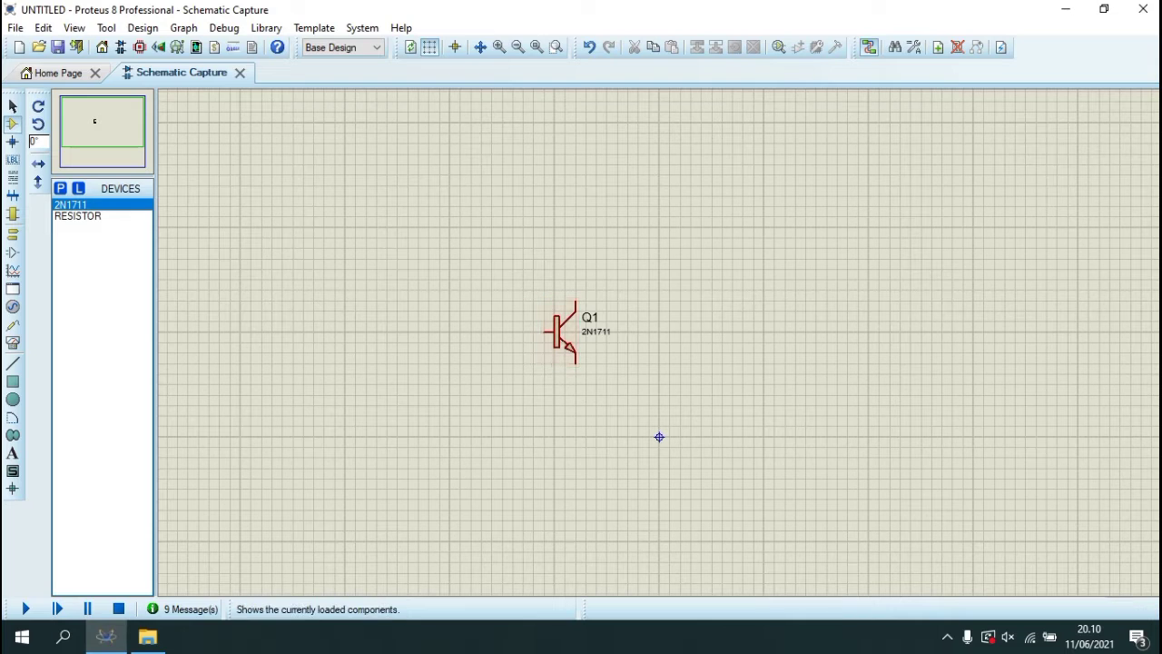
{"action": "left_click", "coordinate": [78, 216]}
{"action": "left_click", "coordinate": [503, 332]}
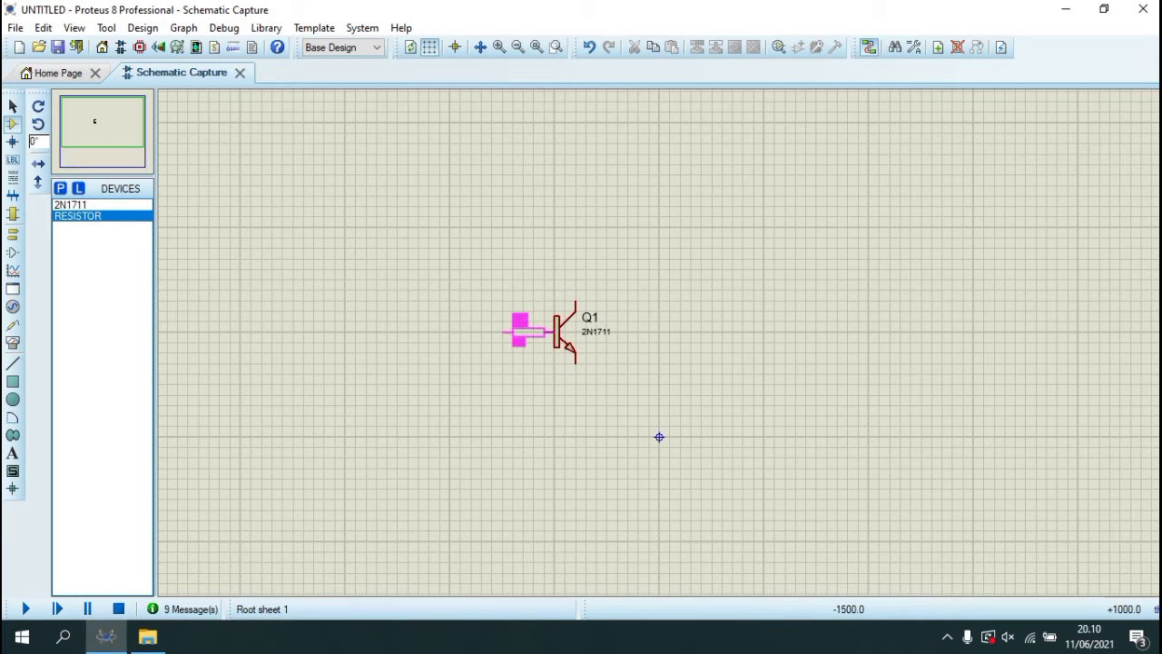
{"action": "left_click", "coordinate": [506, 331]}
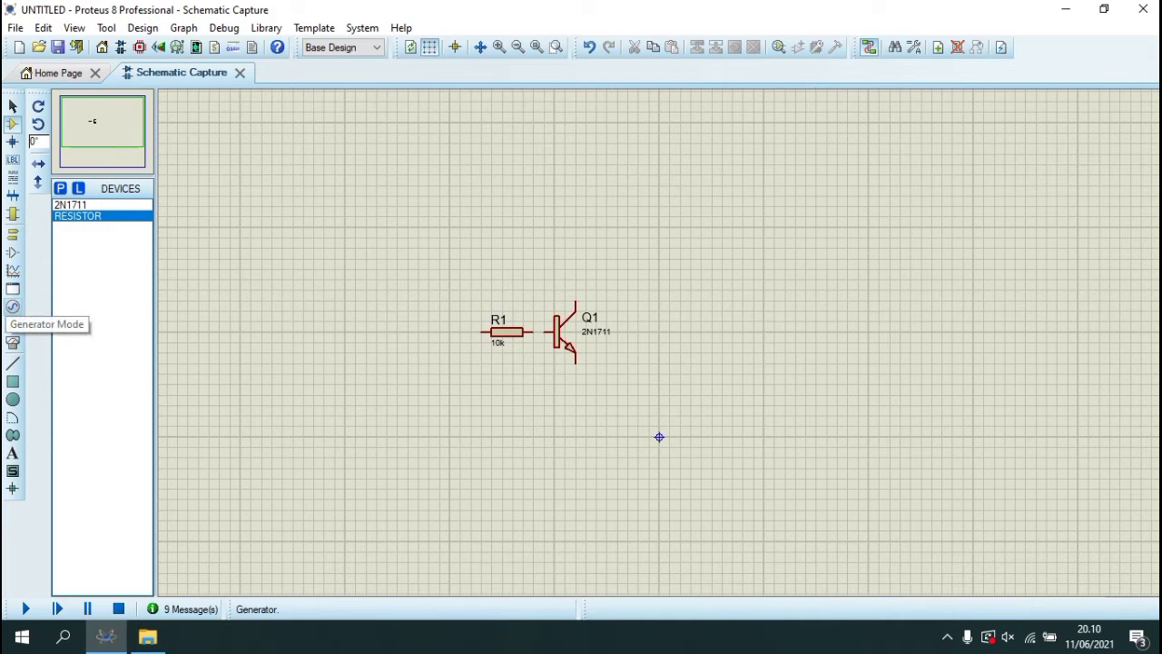
Step: Place two DC generators, one beside the resistor's free end and one above the transistor's collector
{"action": "left_click", "coordinate": [13, 306]}
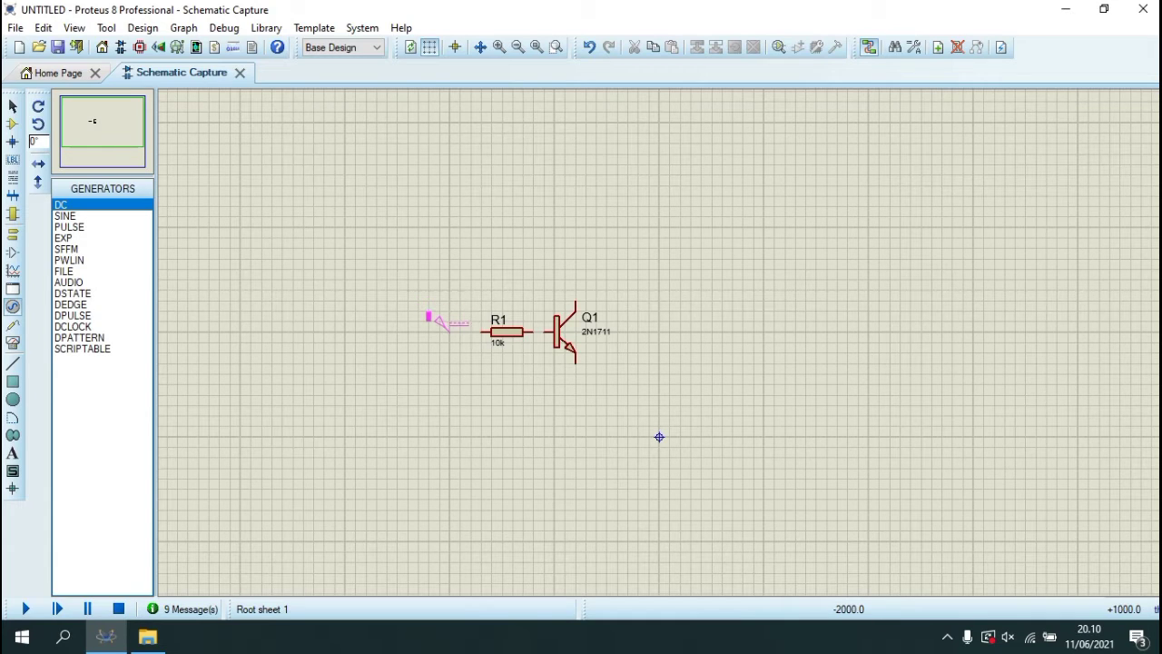
{"action": "left_click", "coordinate": [428, 317]}
{"action": "left_click", "coordinate": [554, 191]}
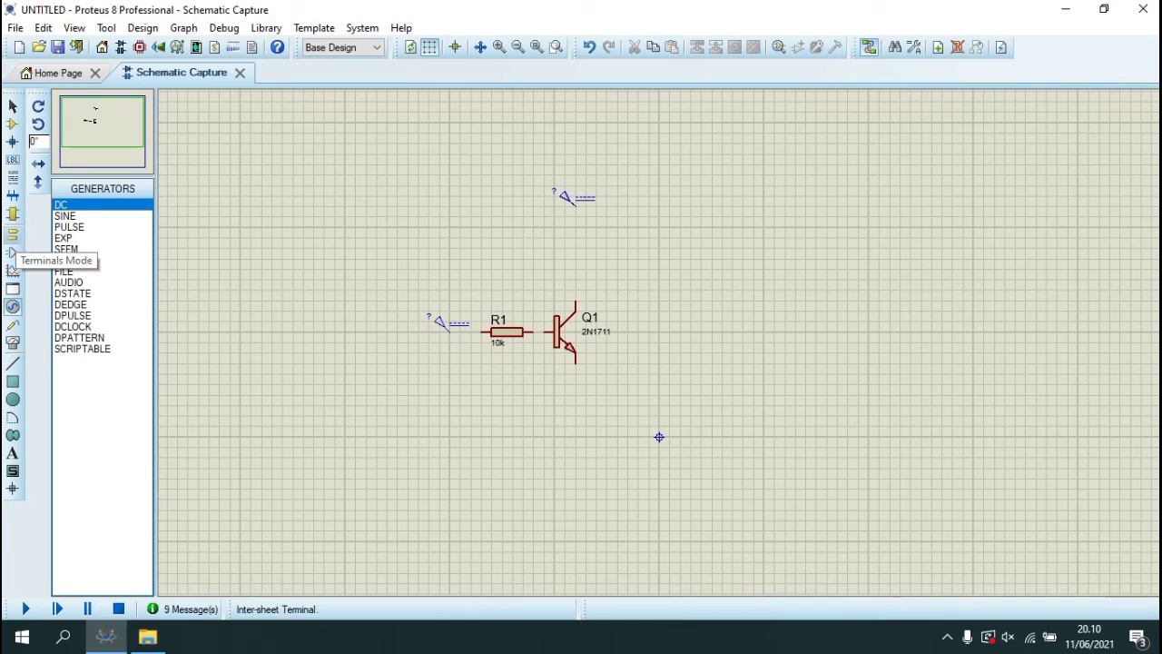
Step: Add a current probe between the upper DC generator and the collector, rotated clockwise and aligned with the collector line
{"action": "left_click", "coordinate": [13, 324]}
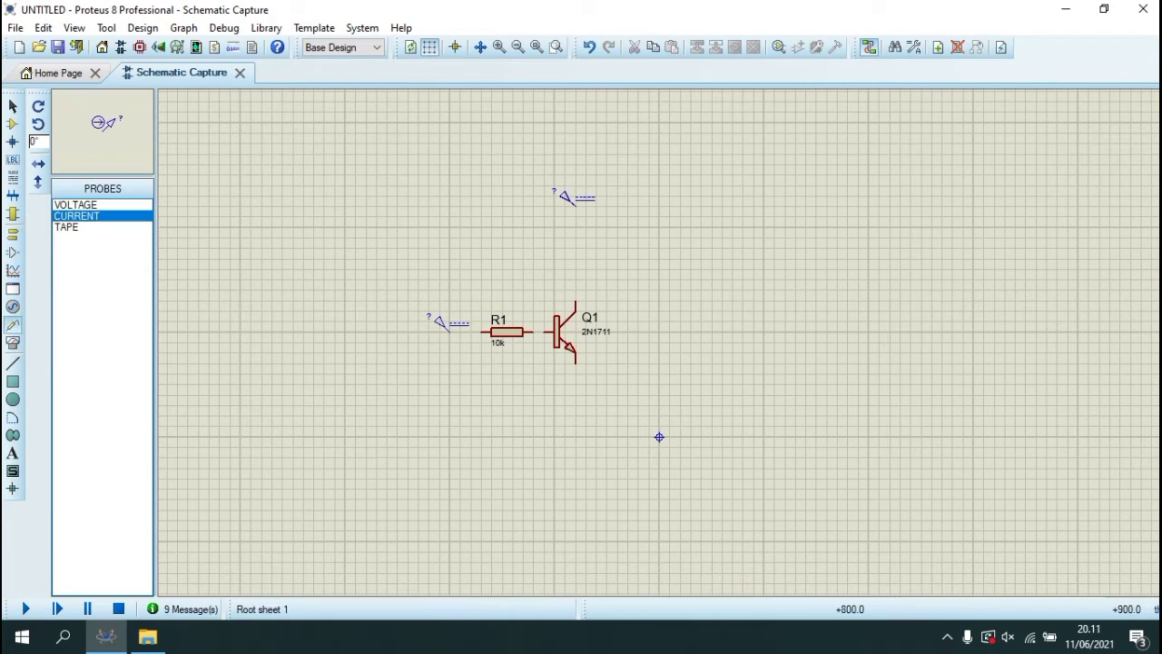
{"action": "left_click", "coordinate": [587, 237]}
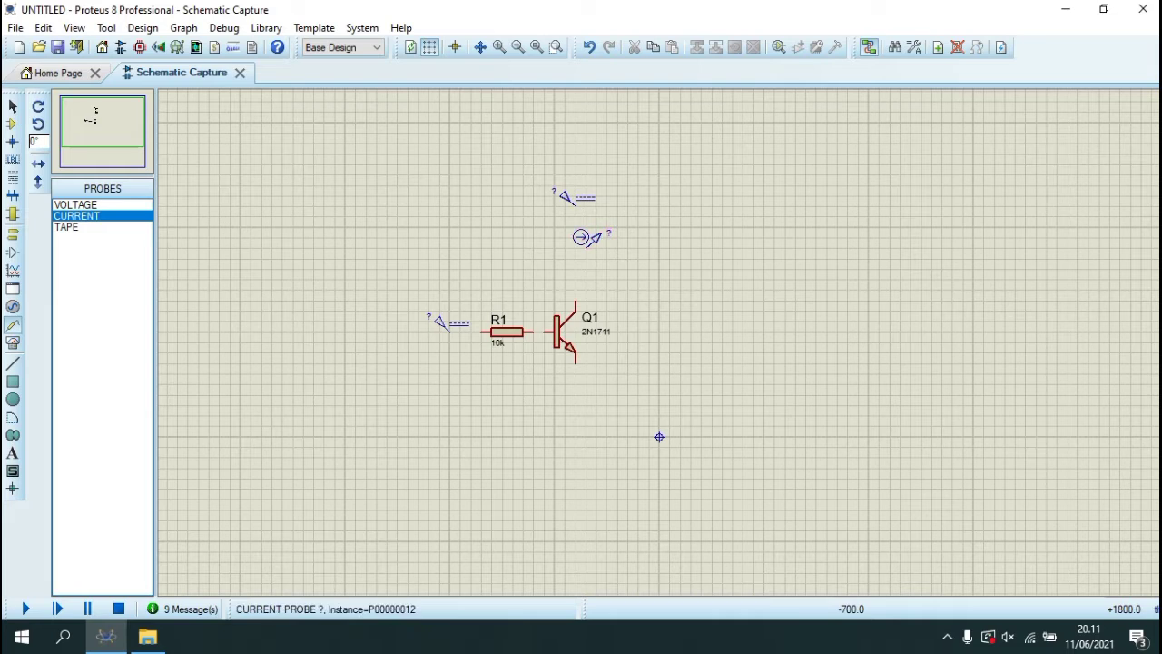
{"action": "right_click", "coordinate": [605, 238]}
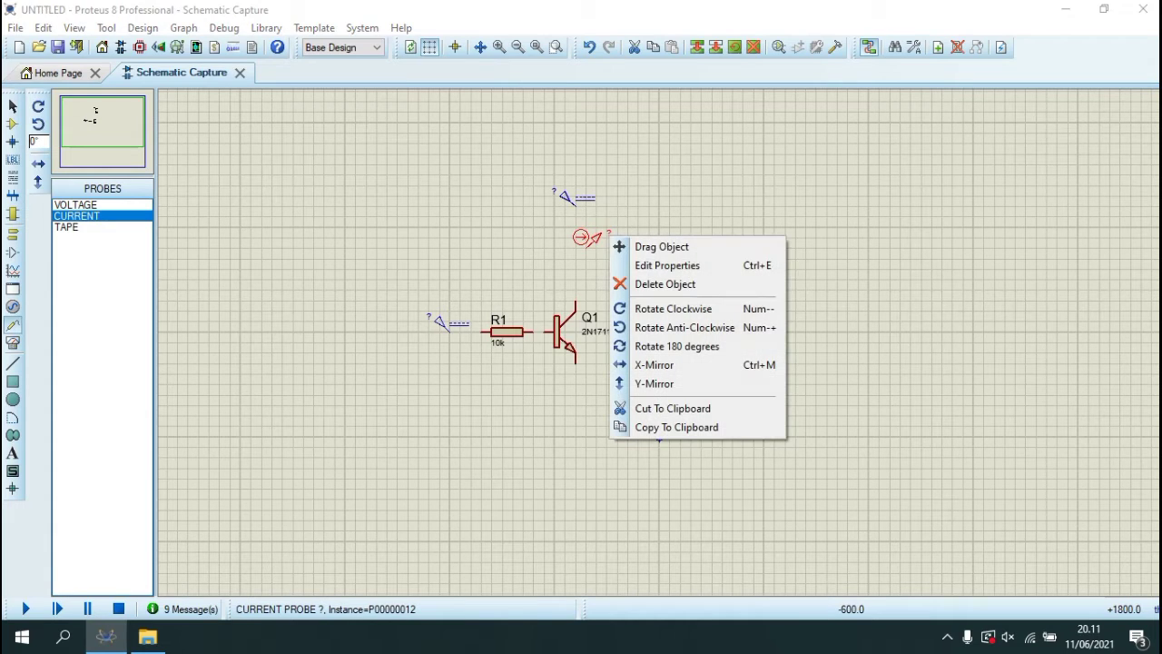
{"action": "left_click", "coordinate": [673, 308]}
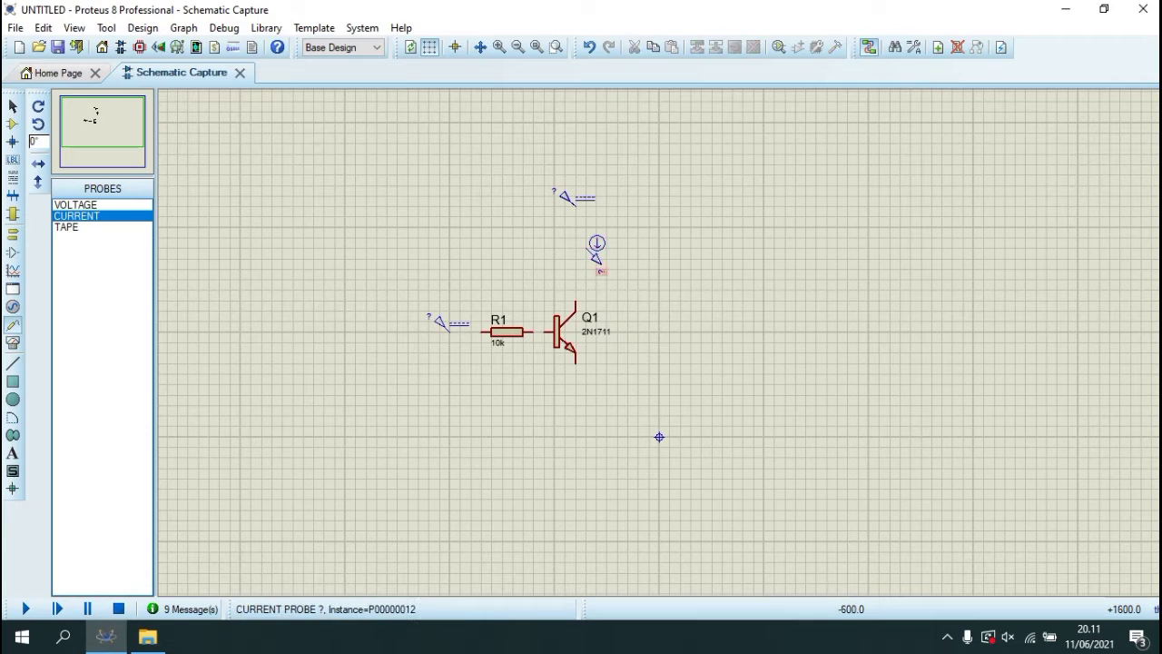
{"action": "left_click_drag", "start_coordinate": [597, 259], "coordinate": [586, 259]}
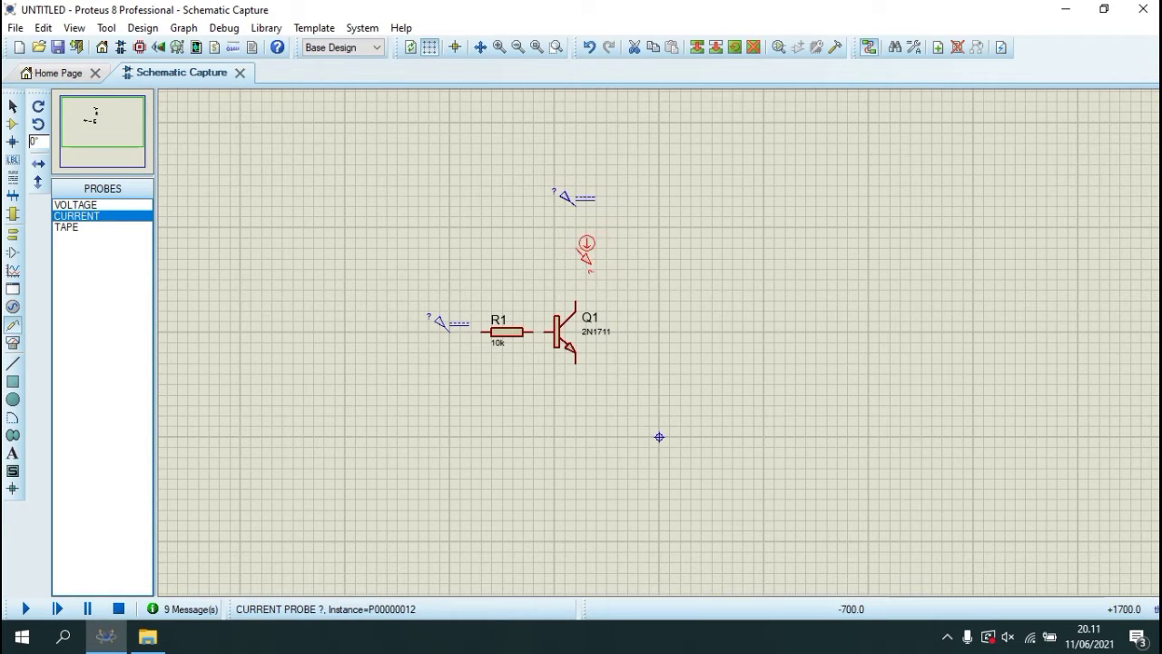
Step: Wire the upper DC generator through the current probe to the transistor's collector
{"action": "left_click", "coordinate": [583, 271]}
{"action": "left_click", "coordinate": [576, 206]}
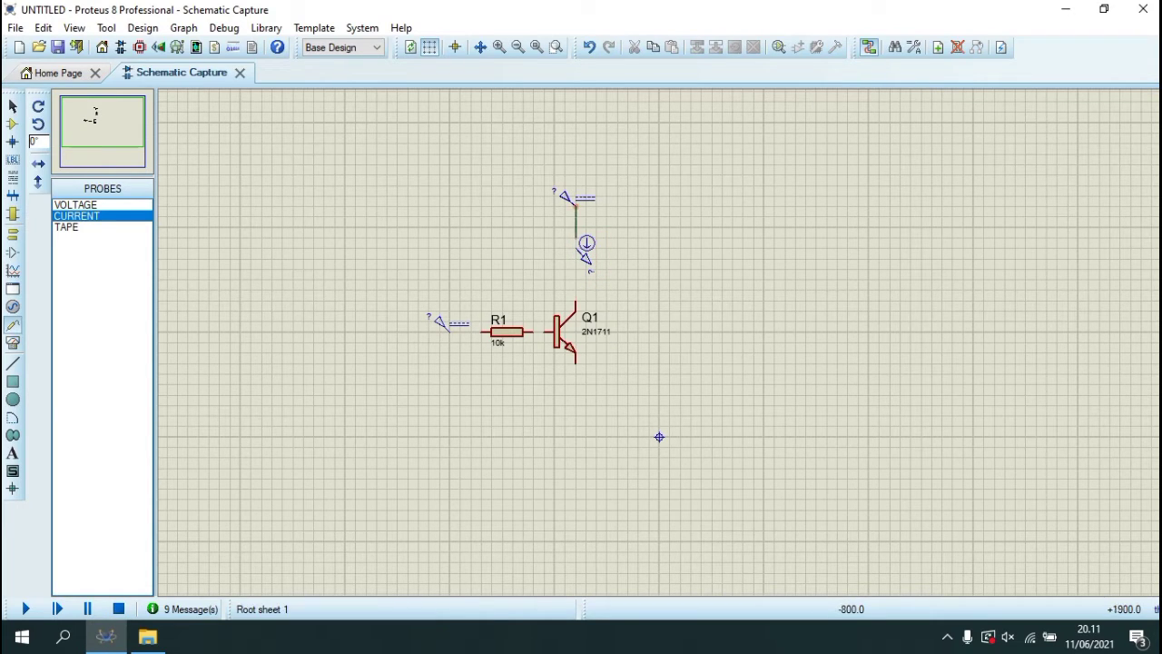
{"action": "left_click", "coordinate": [576, 248]}
{"action": "left_click", "coordinate": [575, 248]}
{"action": "left_click", "coordinate": [575, 302]}
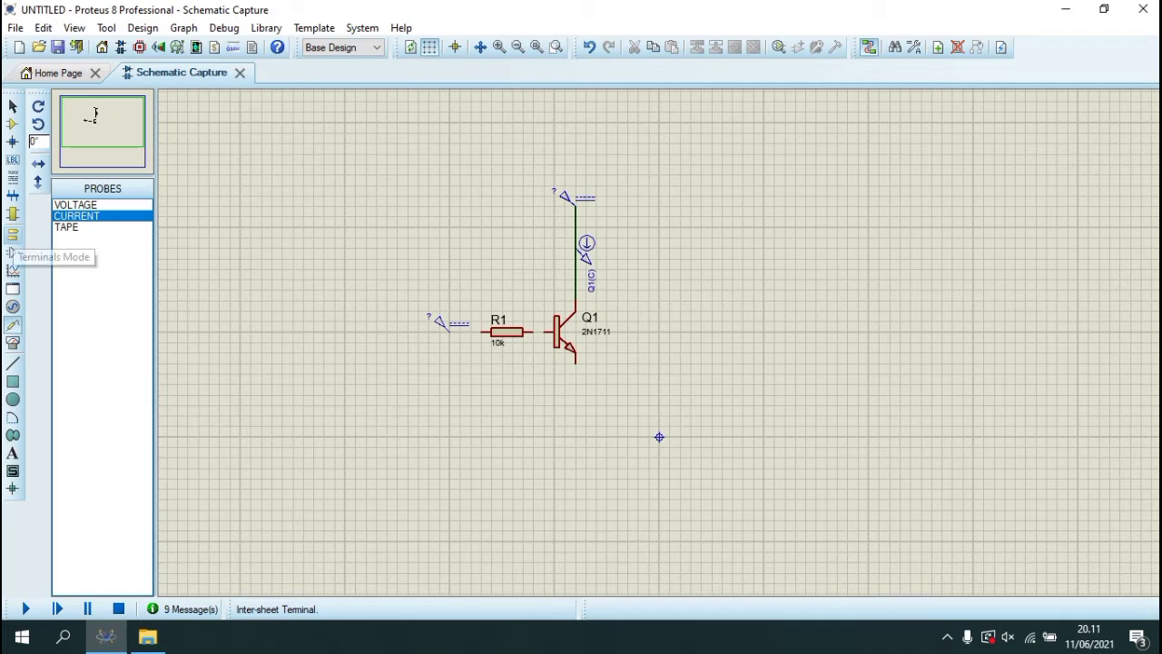
Step: Place a GROUND terminal below the transistor and wire it to the emitter
{"action": "left_click", "coordinate": [13, 234]}
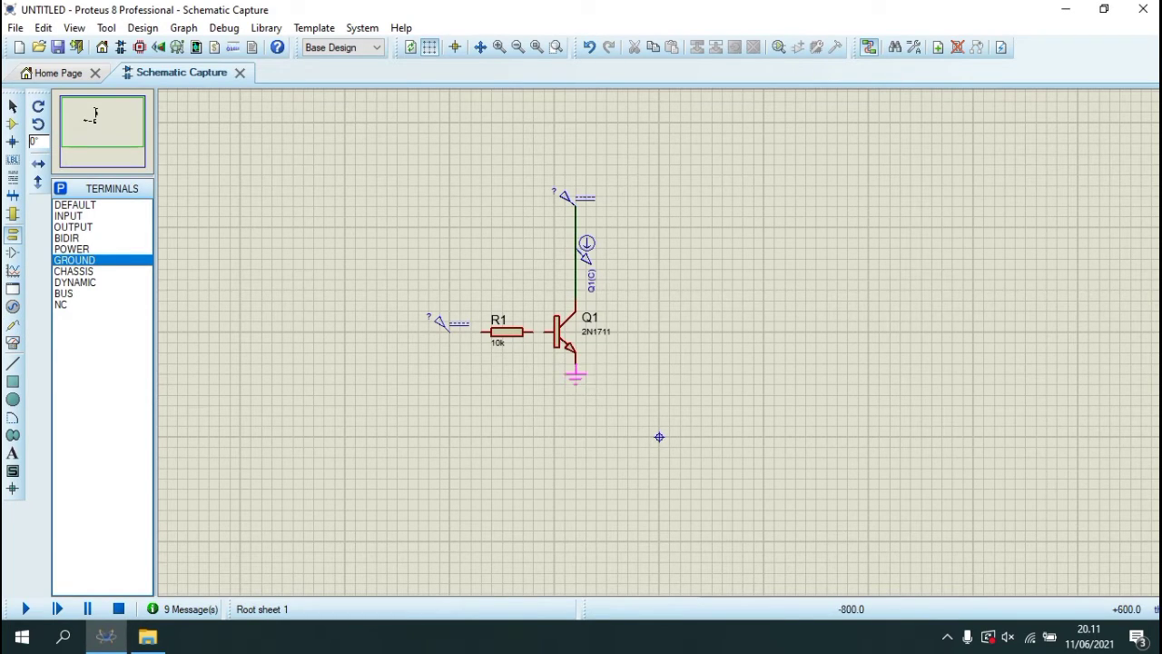
{"action": "left_click", "coordinate": [575, 395]}
{"action": "left_click", "coordinate": [575, 363]}
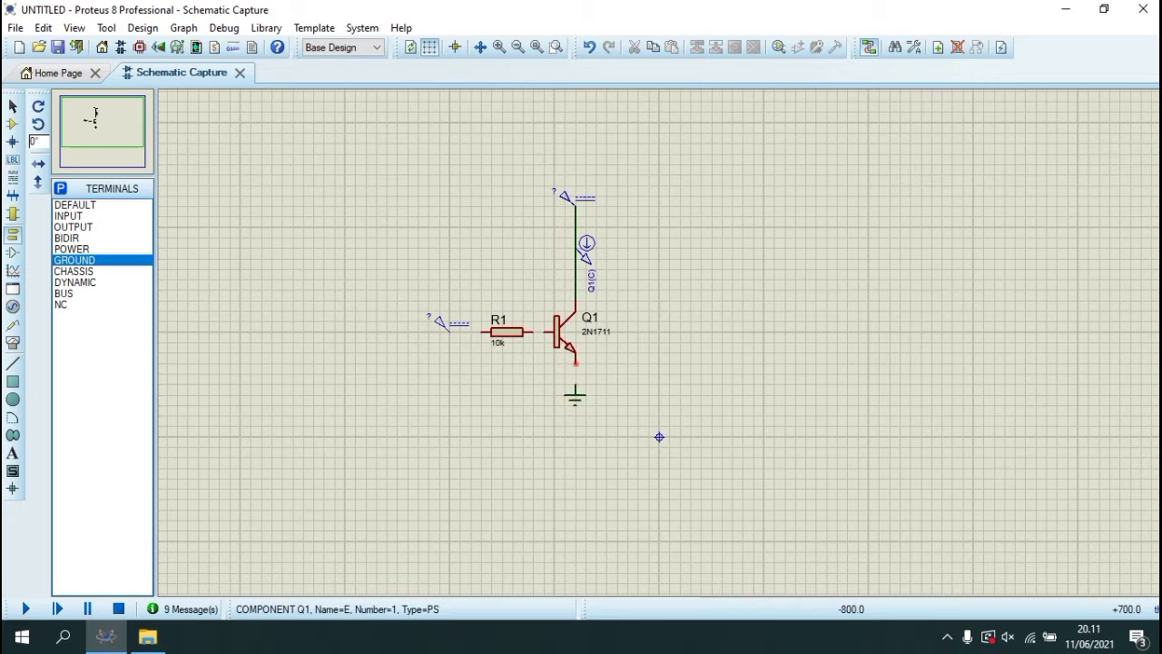
{"action": "left_click", "coordinate": [576, 384]}
Step: Wire the transistor's base to resistor R1 and R1's other end to the remaining DC generator
{"action": "left_click", "coordinate": [544, 331]}
{"action": "left_click", "coordinate": [534, 331]}
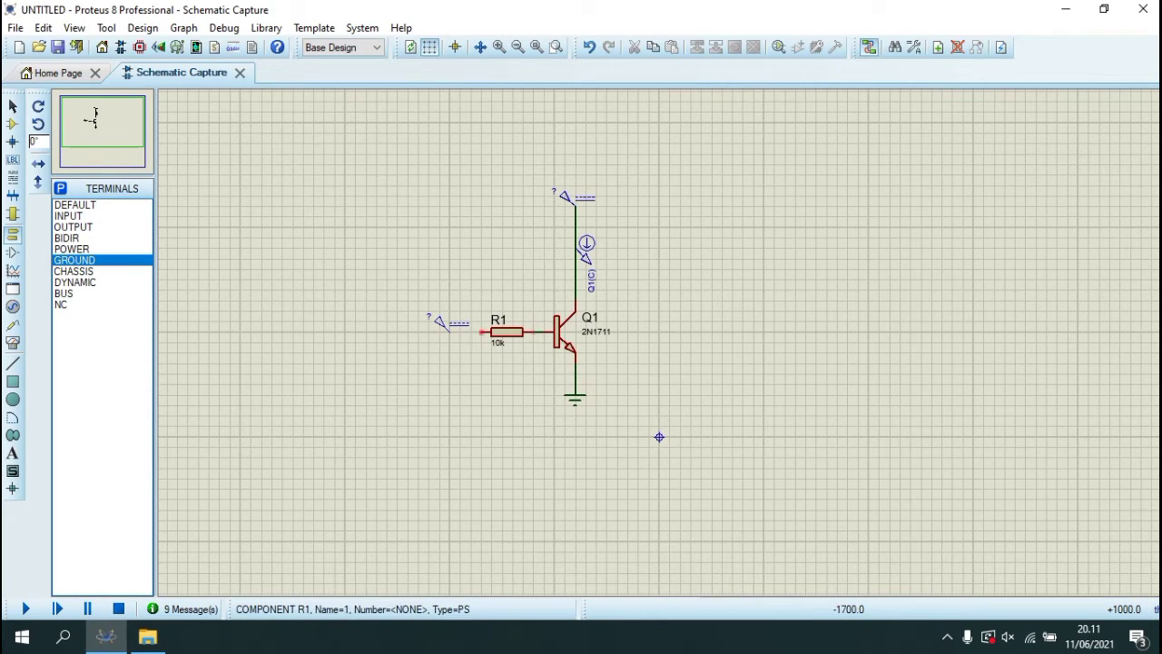
{"action": "left_click", "coordinate": [481, 333]}
{"action": "left_click", "coordinate": [449, 332]}
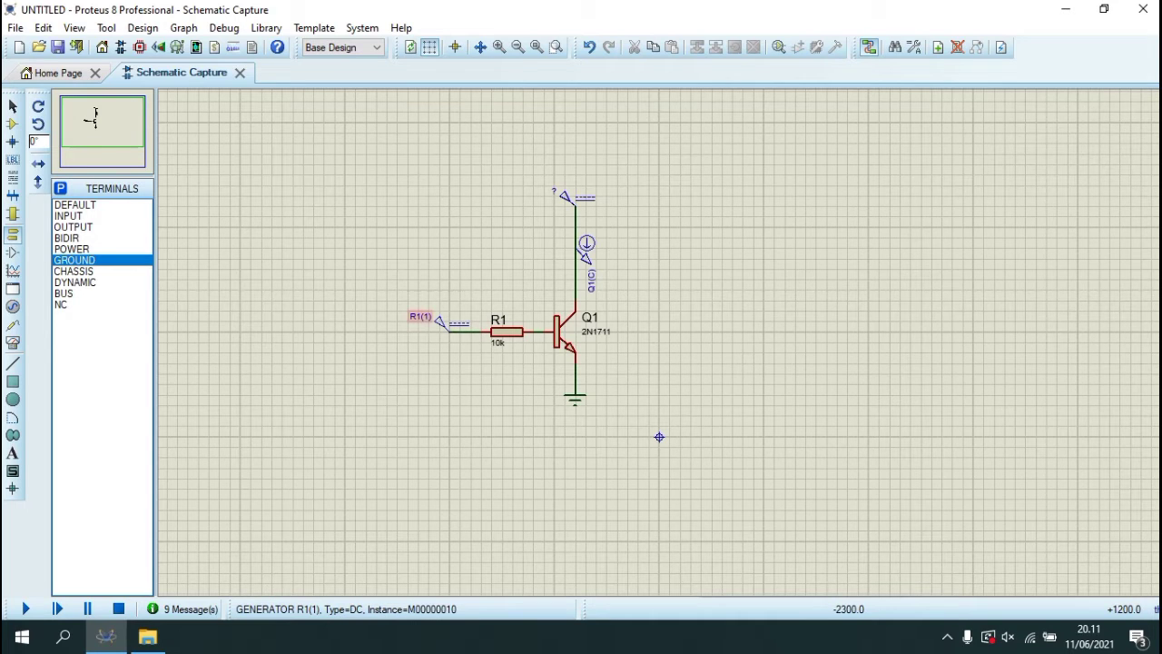
Step: Name the DC generator at the resistor IB and the one above the collector VCE
{"action": "double_click", "coordinate": [419, 315]}
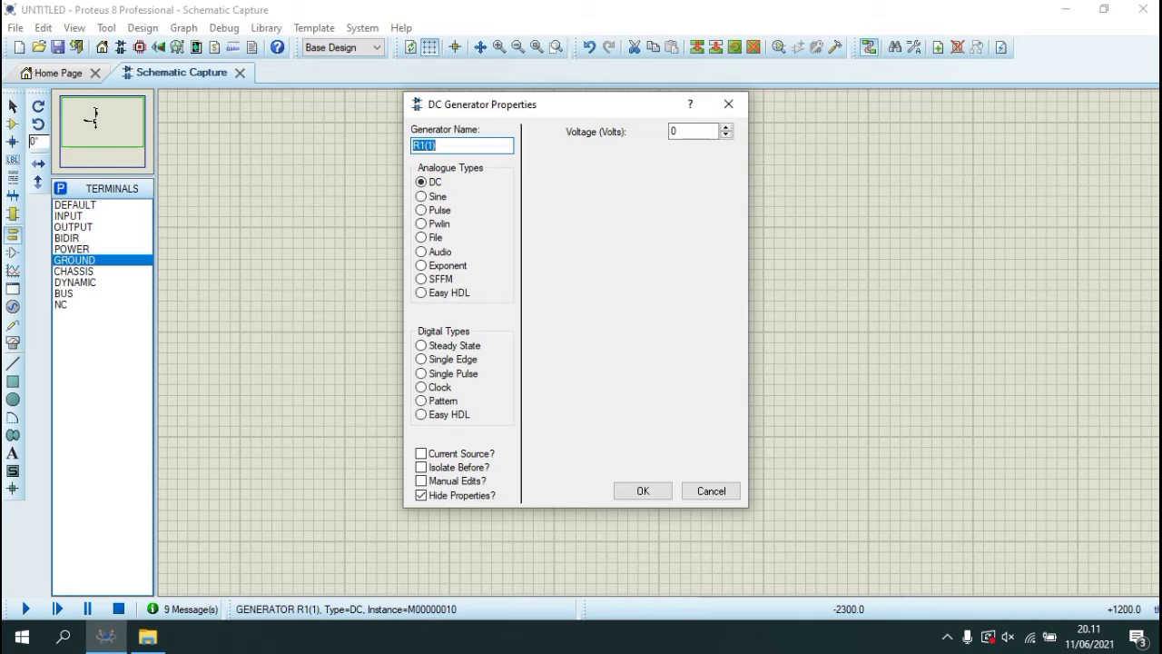
{"action": "type", "text": "IB"}
{"action": "key", "text": "Return"}
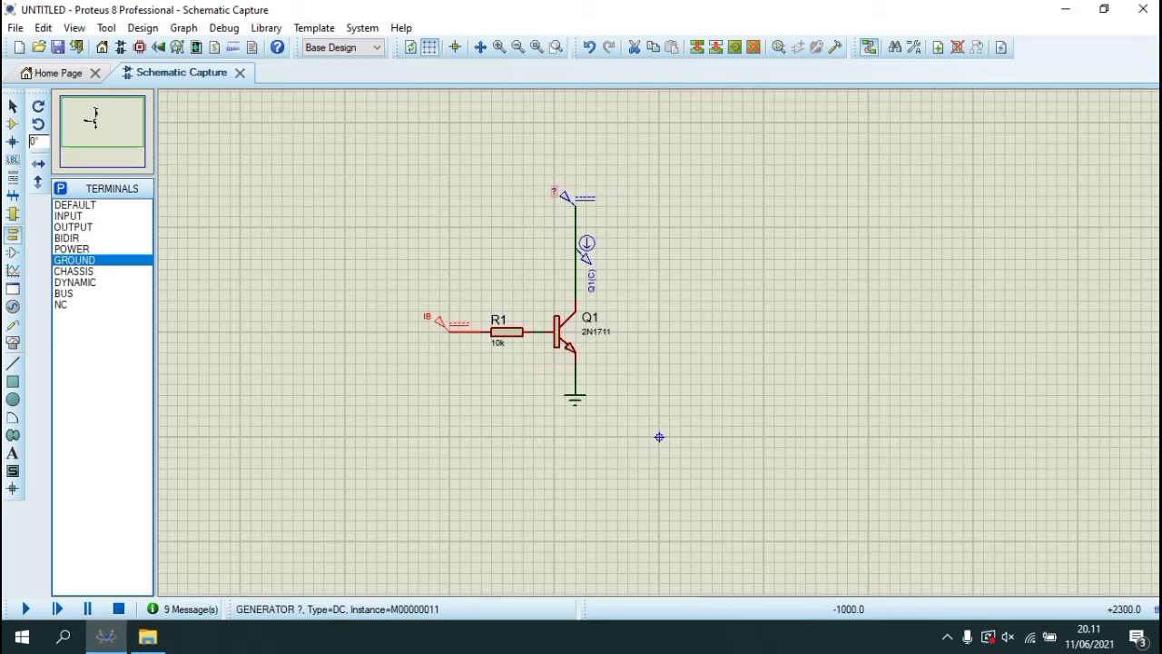
{"action": "double_click", "coordinate": [554, 192]}
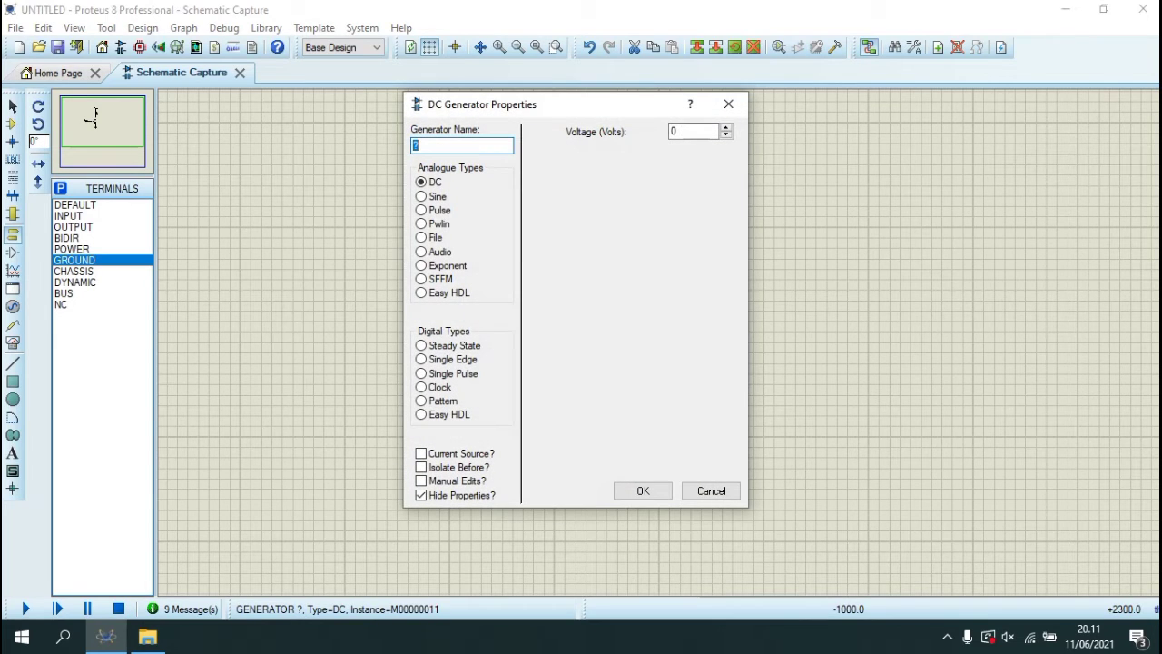
{"action": "type", "text": "VCE"}
{"action": "left_click", "coordinate": [643, 490]}
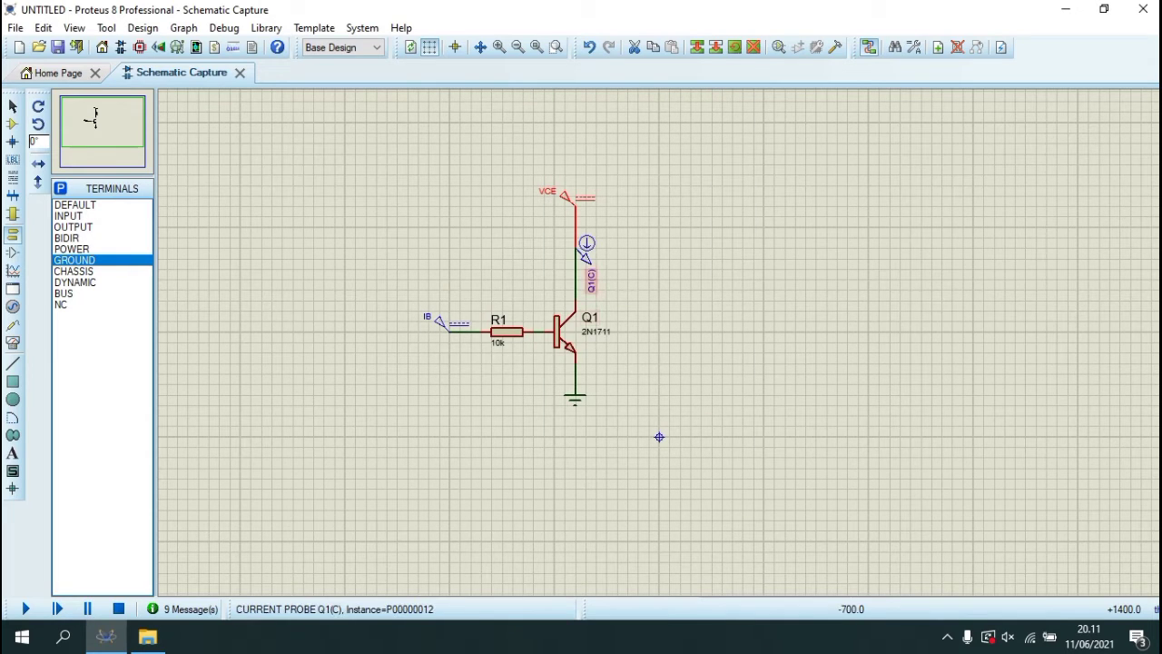
Step: Rename the current probe on the collector wire as IC
{"action": "double_click", "coordinate": [590, 286]}
{"action": "type", "text": "IC"}
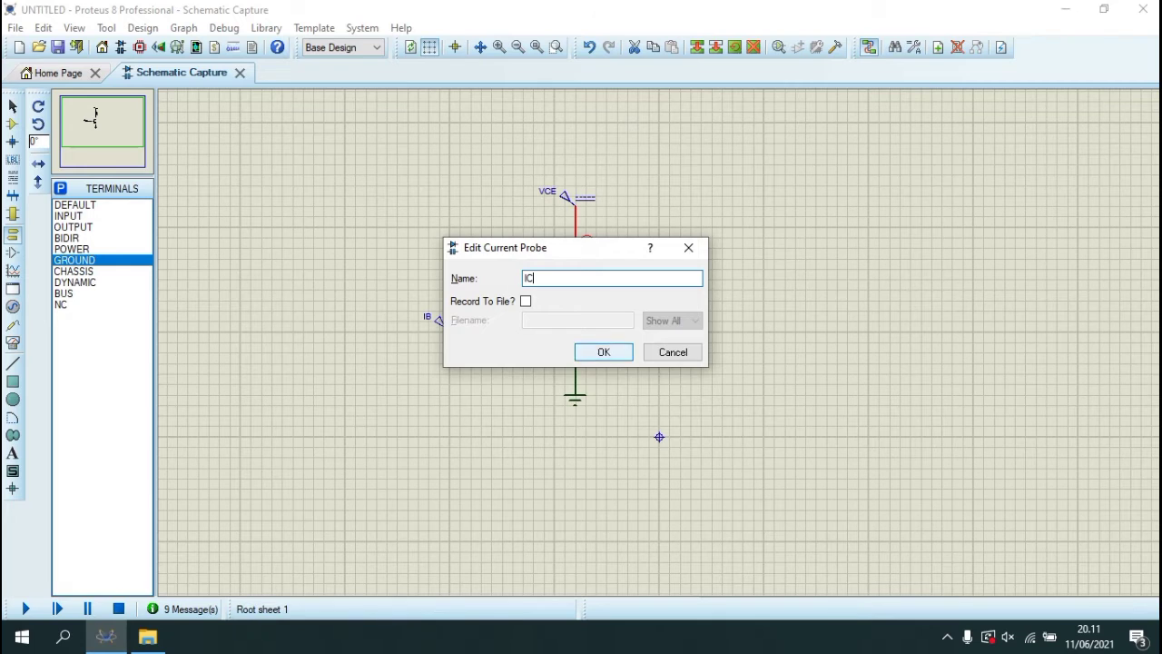
{"action": "key", "text": "Return"}
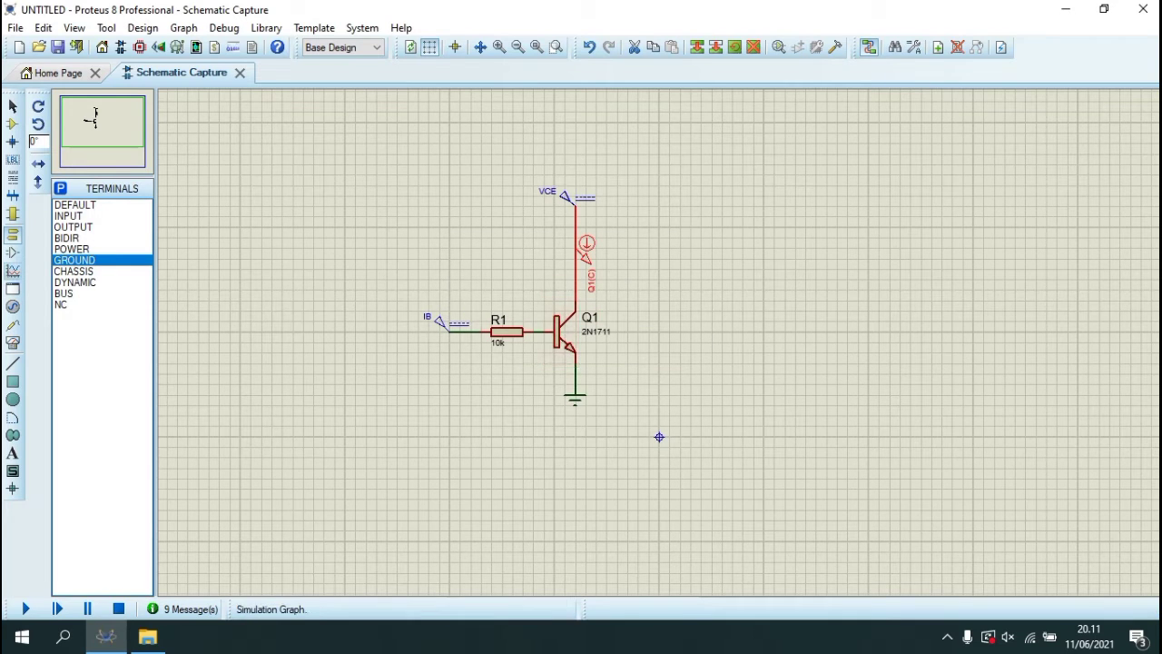
Step: Draw a TRANSFER graph beside the circuit and add the IC current probe to it as a trace
{"action": "left_click", "coordinate": [13, 269]}
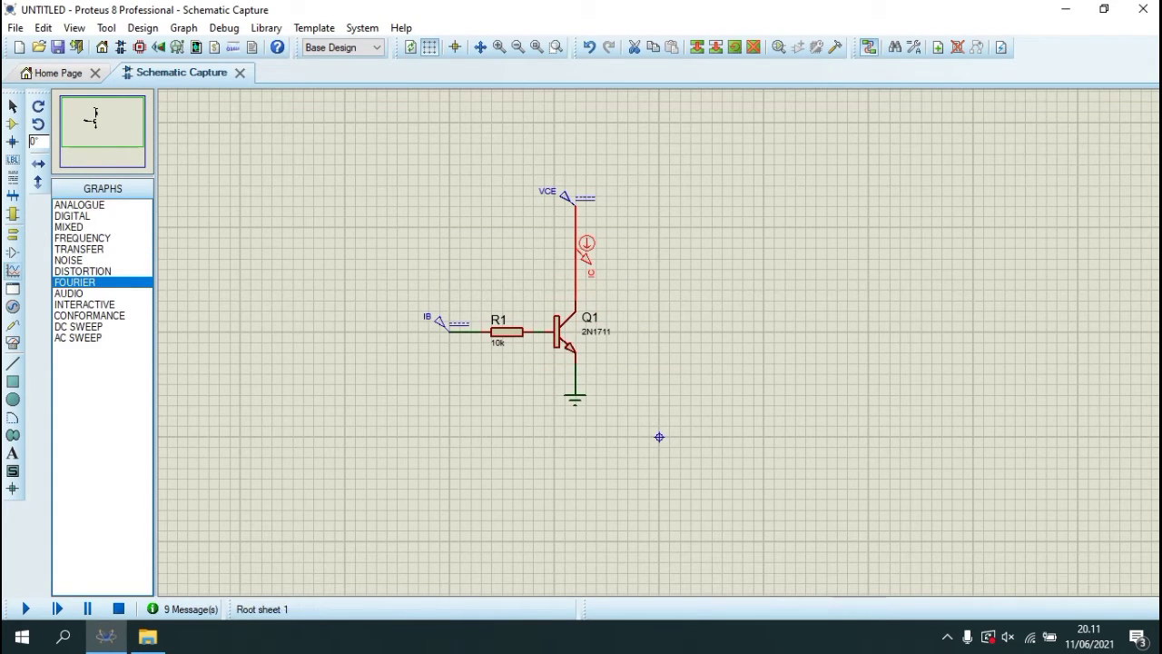
{"action": "key", "text": "Up"}
{"action": "key", "text": "Up"}
{"action": "key", "text": "Up"}
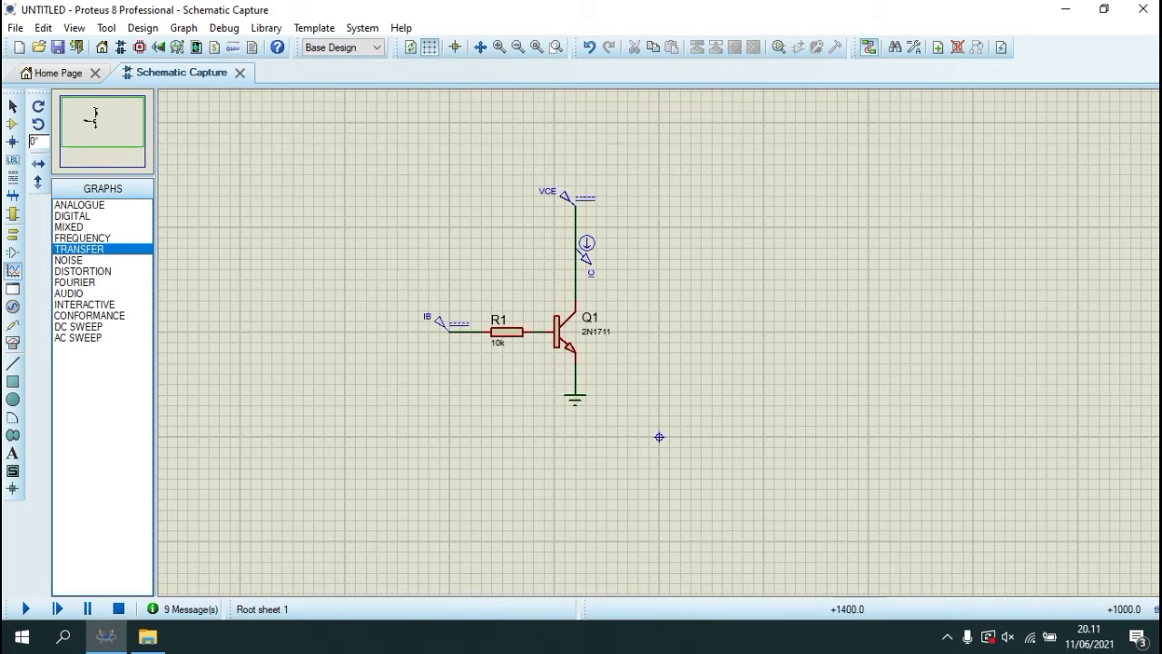
{"action": "left_click_drag", "start_coordinate": [648, 227], "coordinate": [973, 436]}
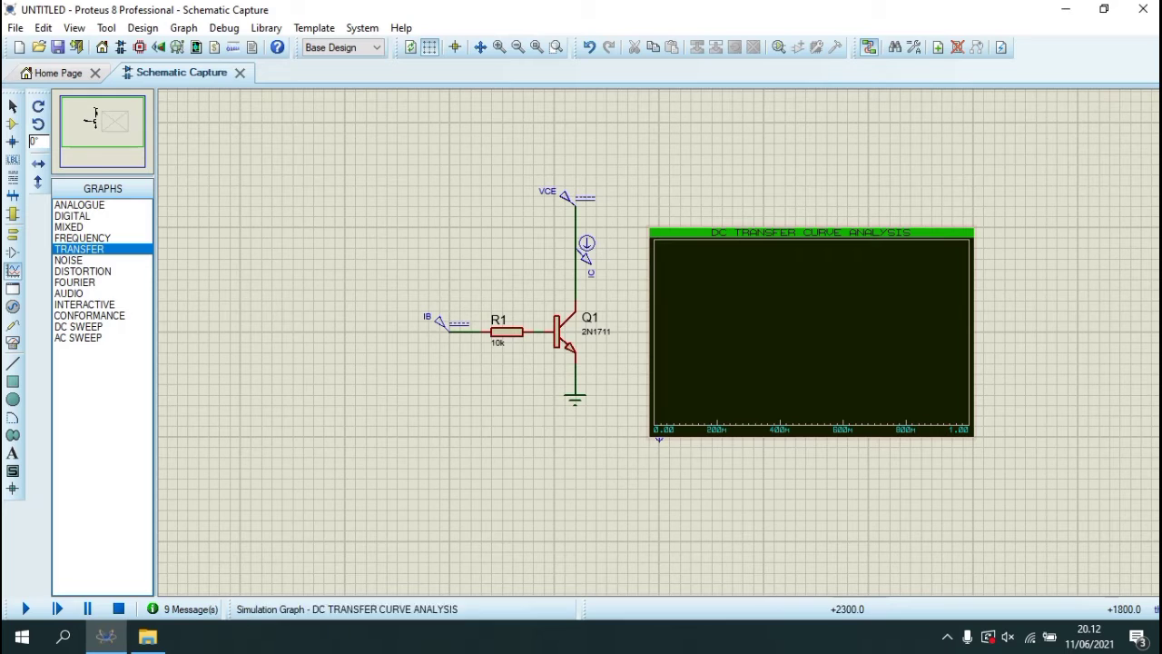
{"action": "left_click_drag", "start_coordinate": [586, 245], "coordinate": [757, 309]}
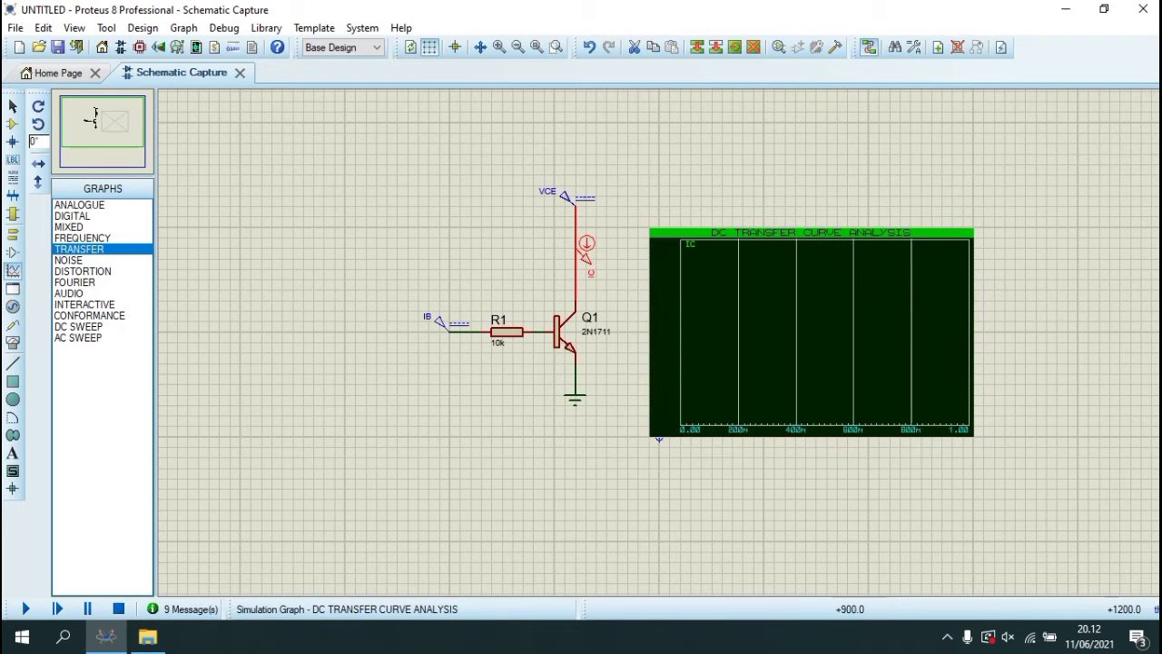
Step: In the transfer graph's properties, assign VCE as source 1 and IB as source 2
{"action": "right_click", "coordinate": [769, 234]}
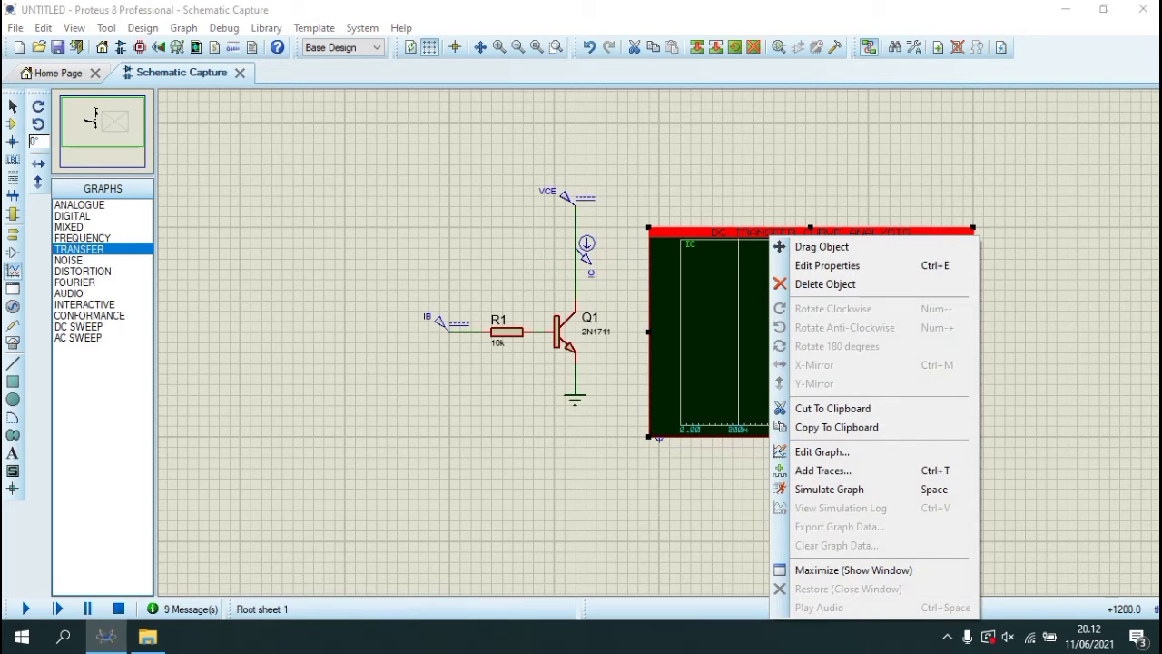
{"action": "left_click", "coordinate": [817, 263]}
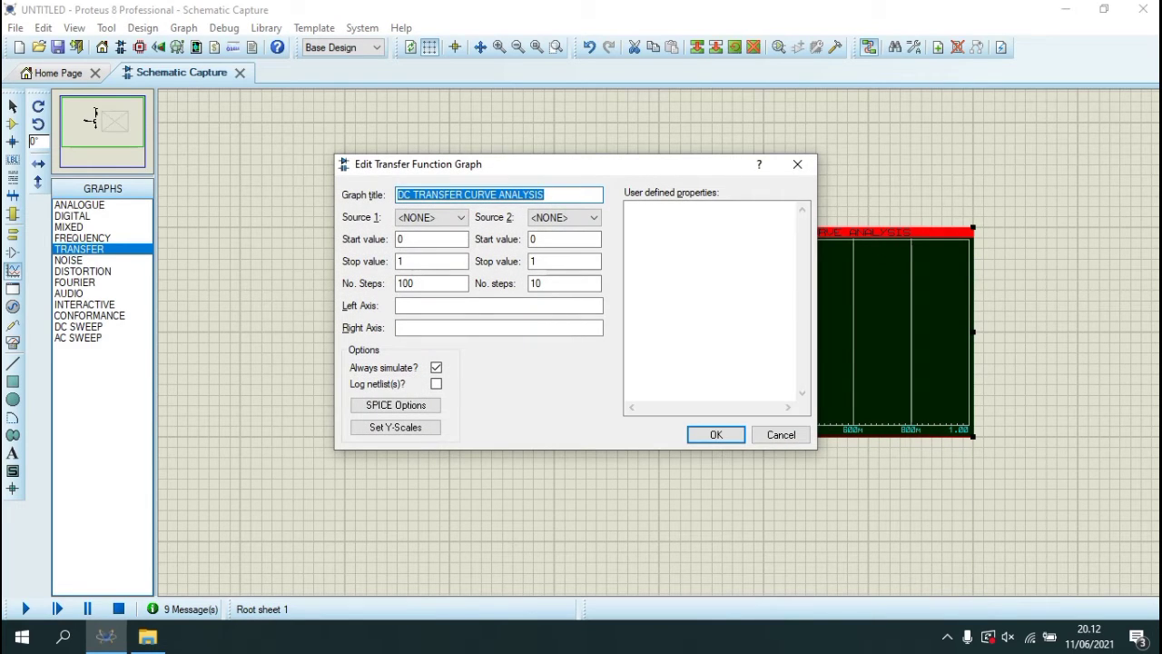
{"action": "left_click", "coordinate": [431, 218]}
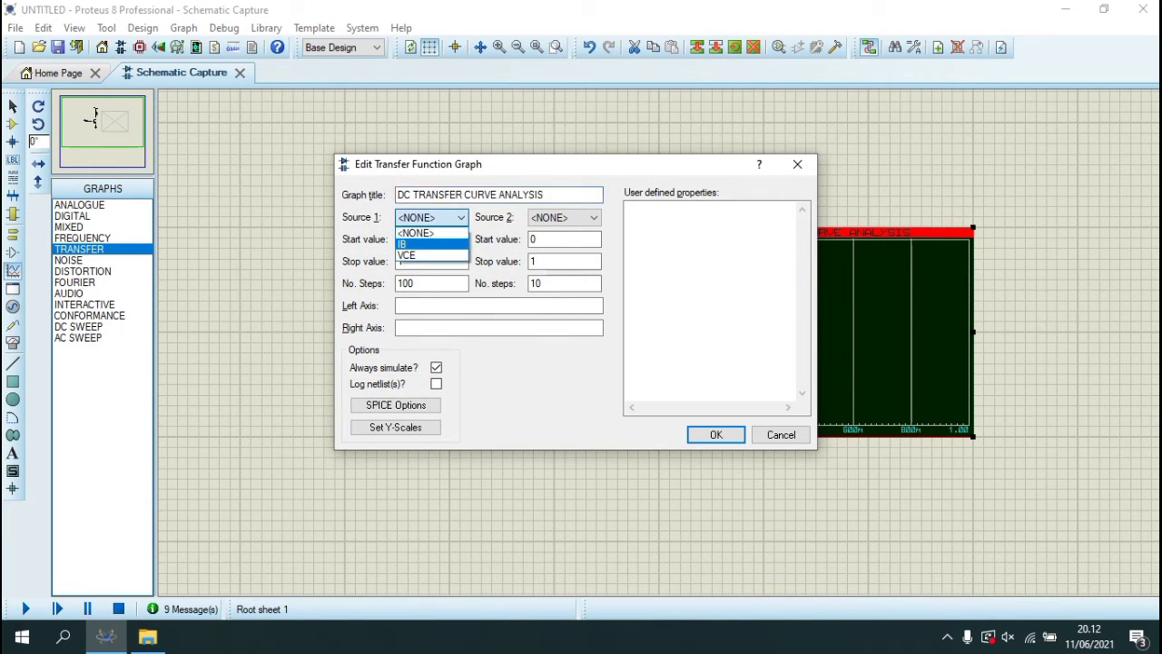
{"action": "left_click", "coordinate": [405, 256]}
{"action": "left_click", "coordinate": [563, 218]}
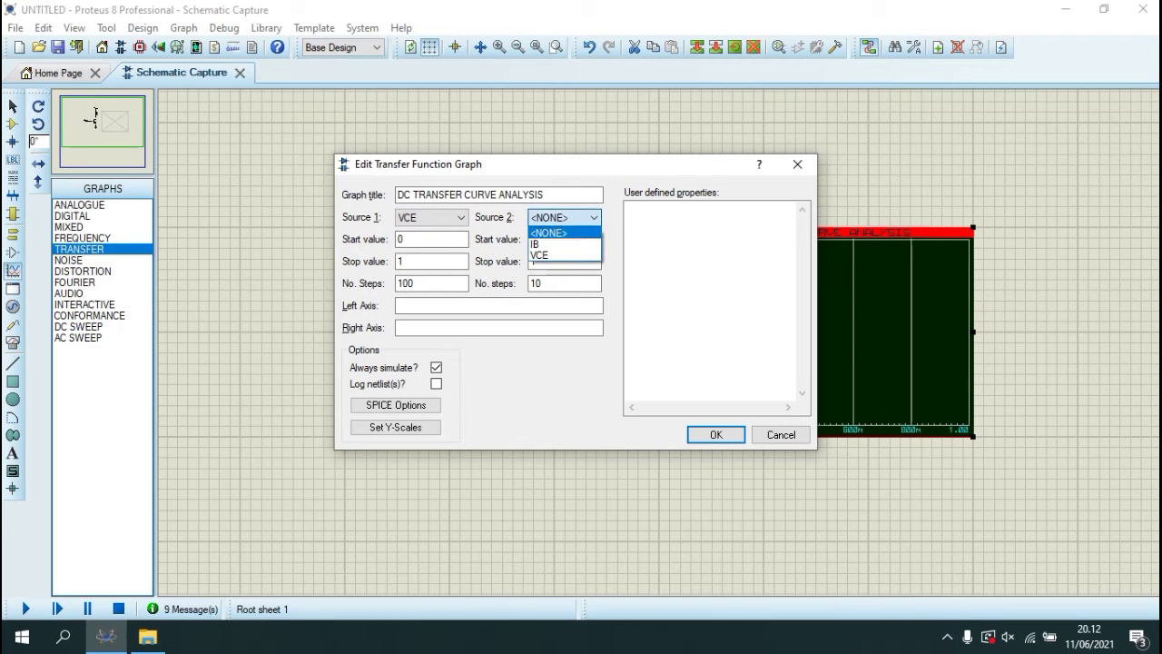
{"action": "left_click", "coordinate": [548, 244]}
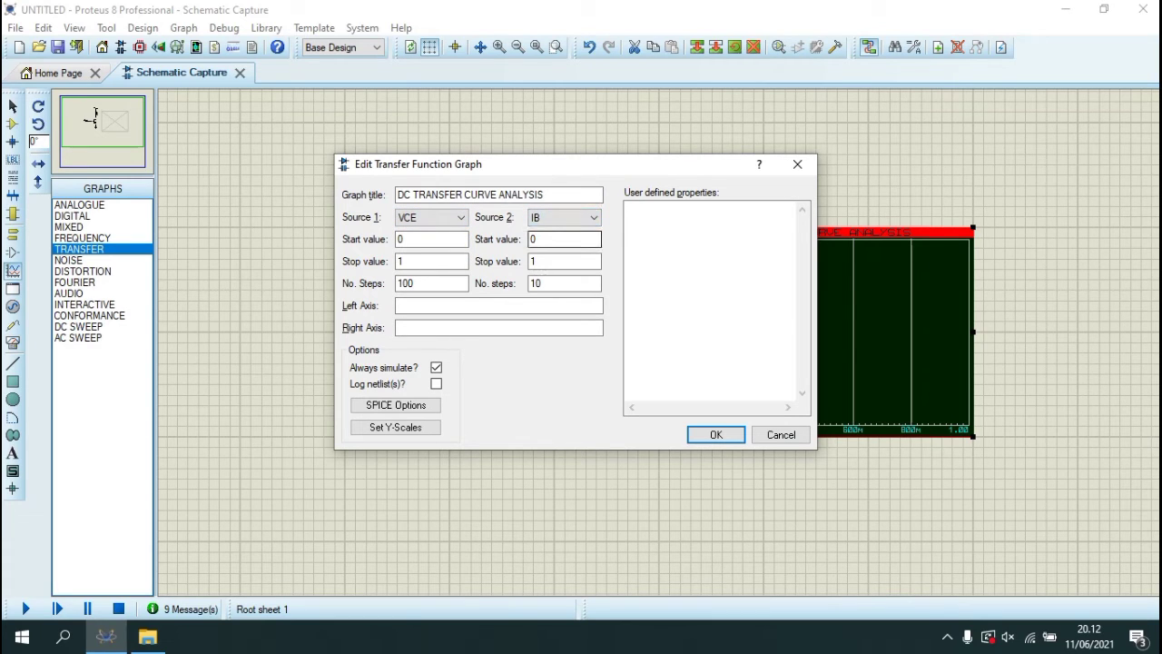
Step: Set the number of steps for source 1 to 50 and simulate the transfer graph
{"action": "left_click", "coordinate": [411, 283]}
{"action": "key", "text": "BackSpace"}
{"action": "key", "text": "BackSpace"}
{"action": "key", "text": "BackSpace"}
{"action": "type", "text": "50"}
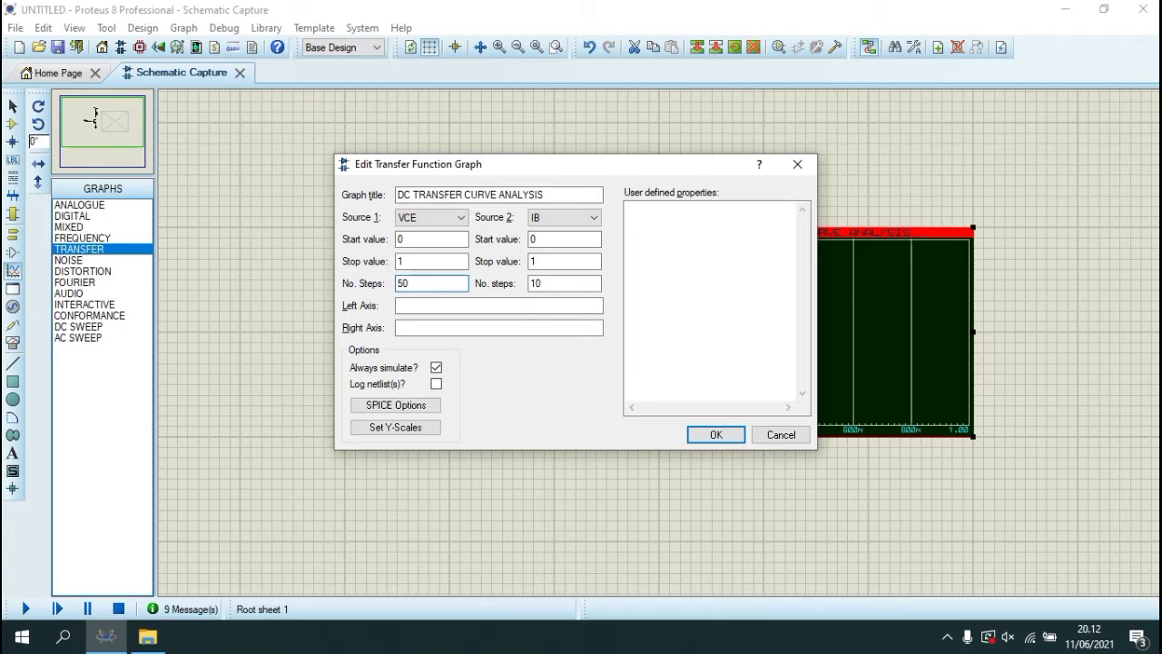
{"action": "left_click", "coordinate": [716, 434]}
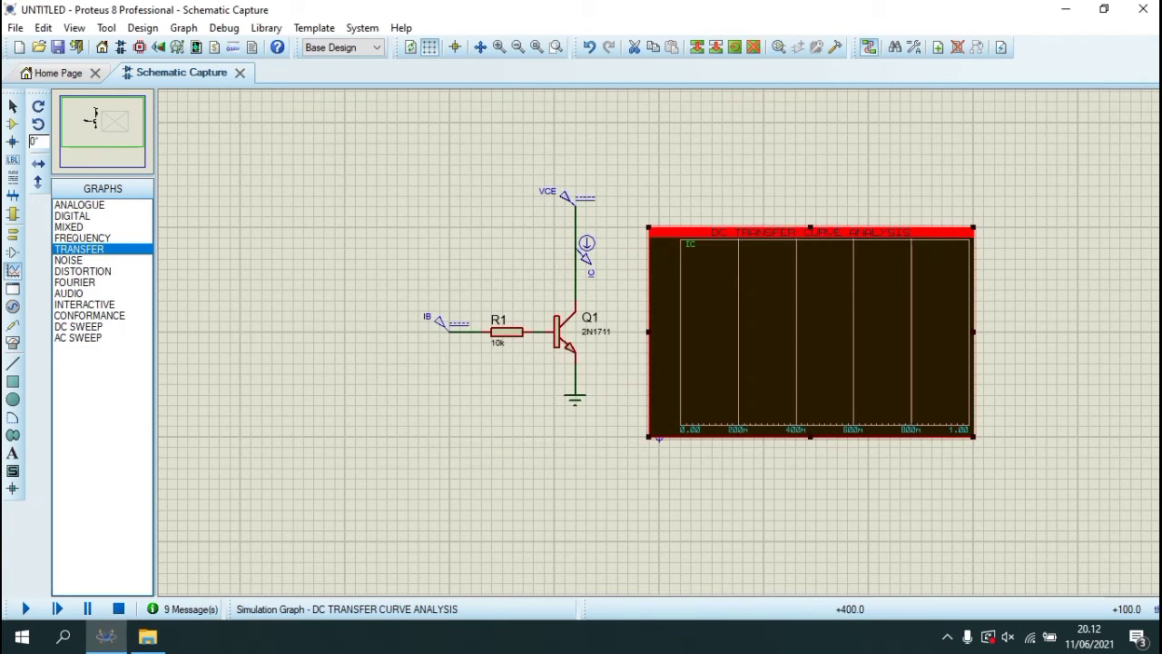
{"action": "right_click", "coordinate": [923, 238]}
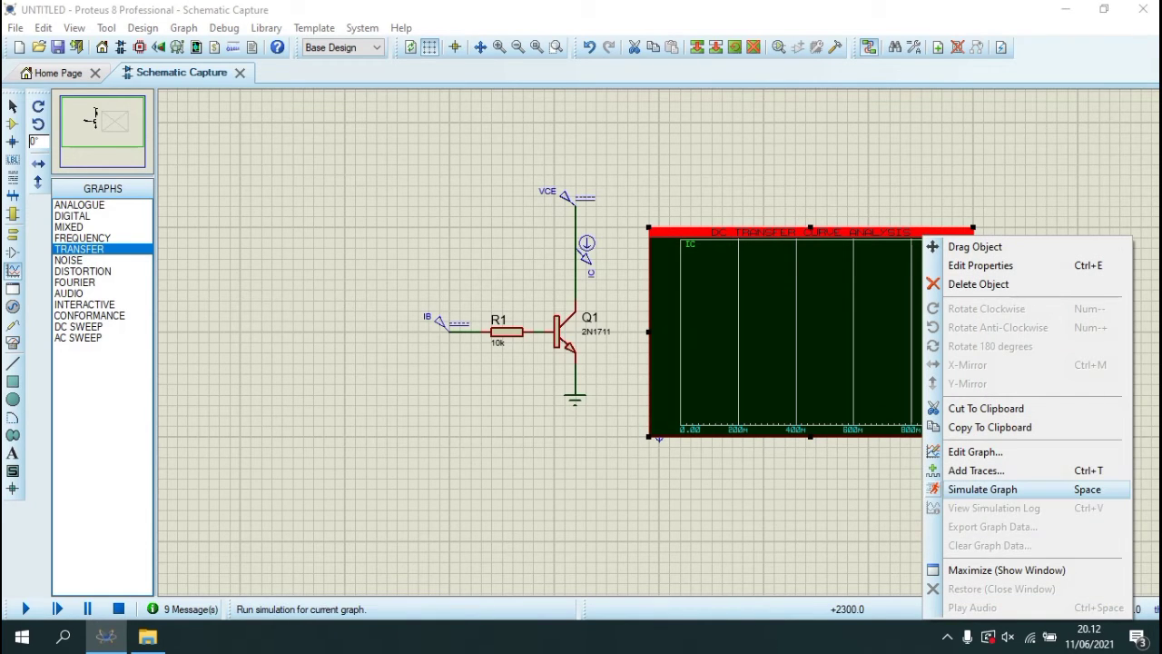
{"action": "left_click", "coordinate": [1024, 490]}
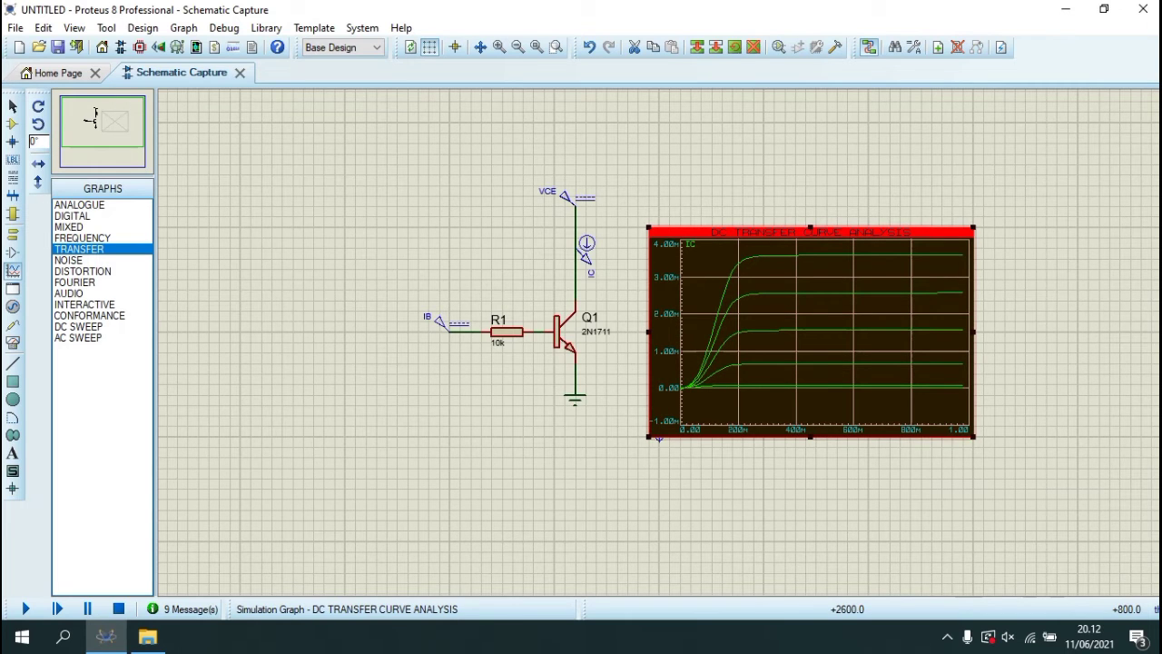
Step: Examine the simulated IC curves in the DC transfer graph together with the 2N1711 test circuit
{"action": "scroll", "coordinate": [929, 351], "scroll_direction": "up", "scroll_amount": 1}
{"action": "scroll", "coordinate": [659, 342], "scroll_direction": "down", "scroll_amount": 1}
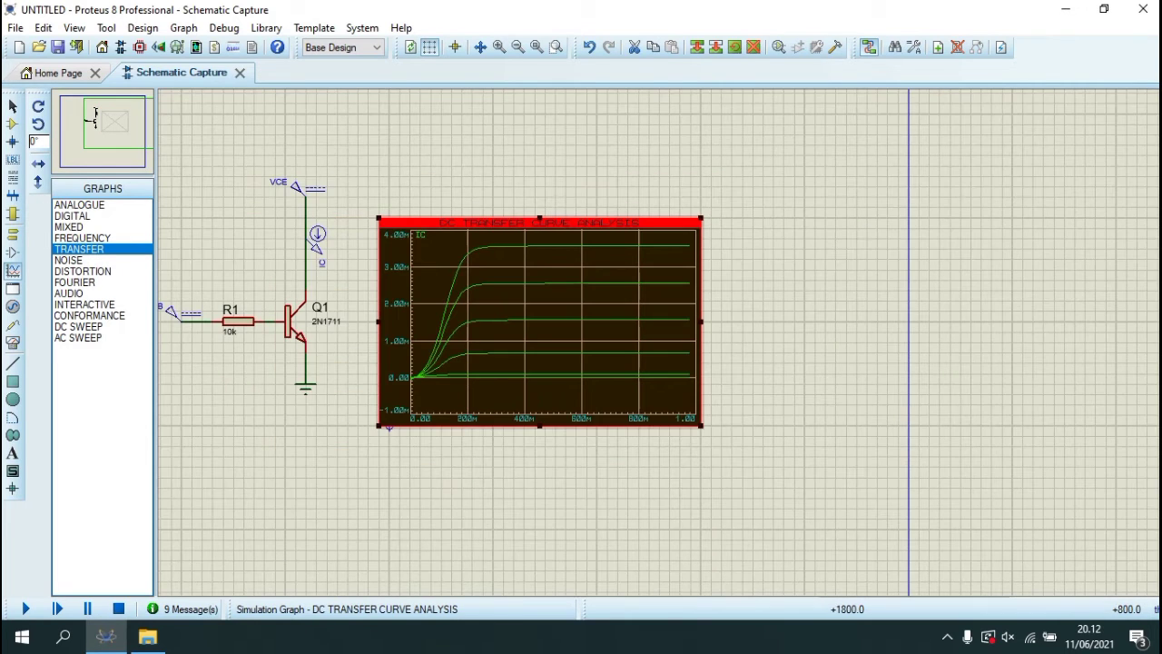
{"action": "scroll", "coordinate": [659, 343], "scroll_direction": "down", "scroll_amount": 1}
{"action": "scroll", "coordinate": [521, 337], "scroll_direction": "up", "scroll_amount": 1}
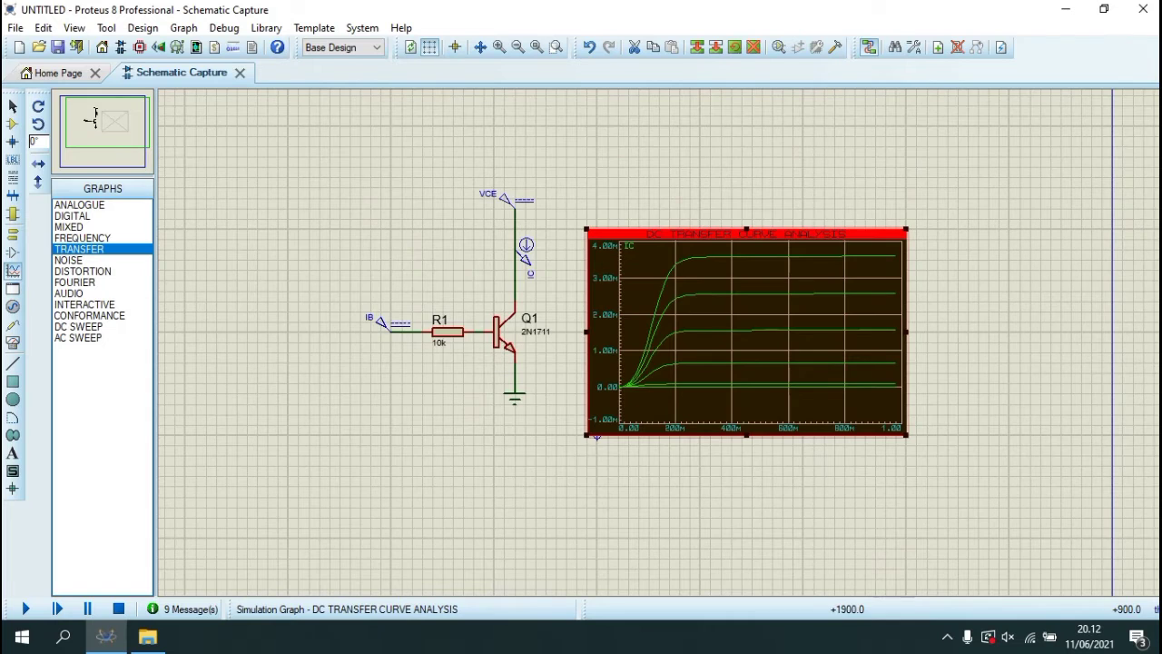
{"action": "scroll", "coordinate": [746, 332], "scroll_direction": "up", "scroll_amount": 1}
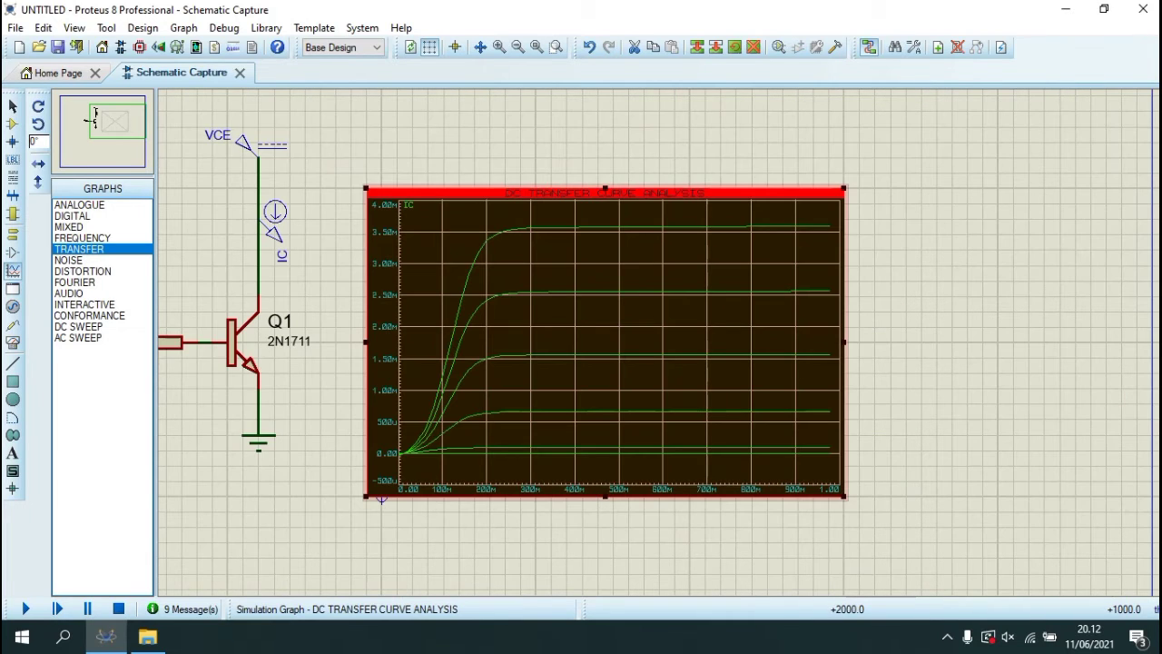
{"action": "middle_click", "coordinate": [690, 344]}
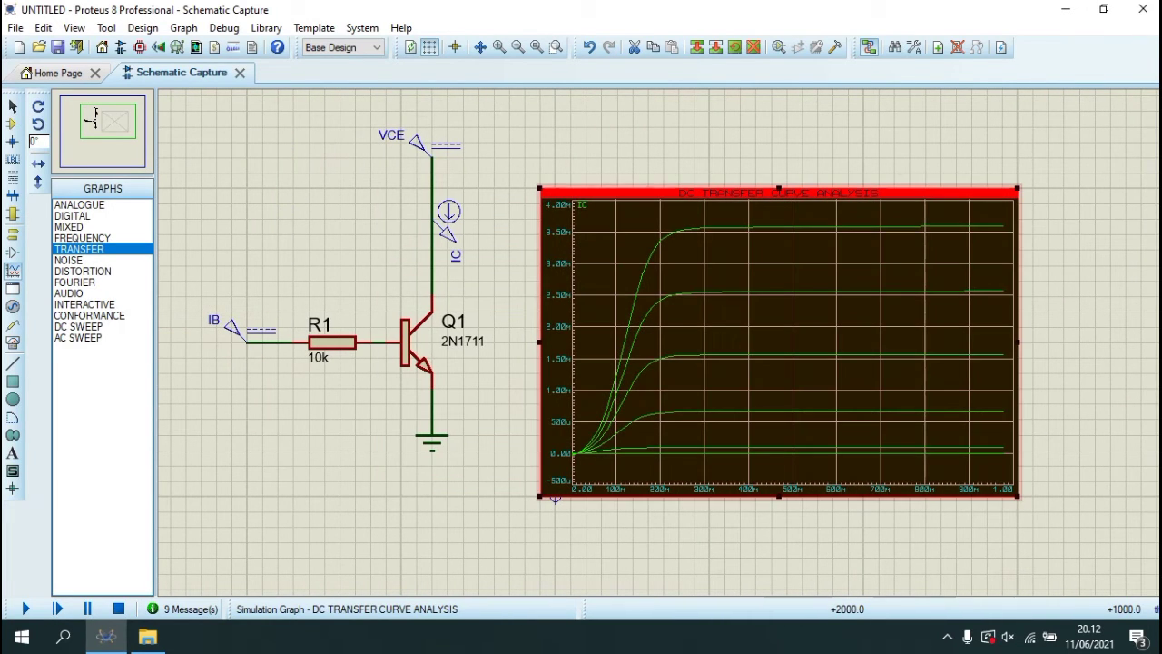
{"action": "right_click", "coordinate": [863, 431]}
{"action": "left_click", "coordinate": [921, 481]}
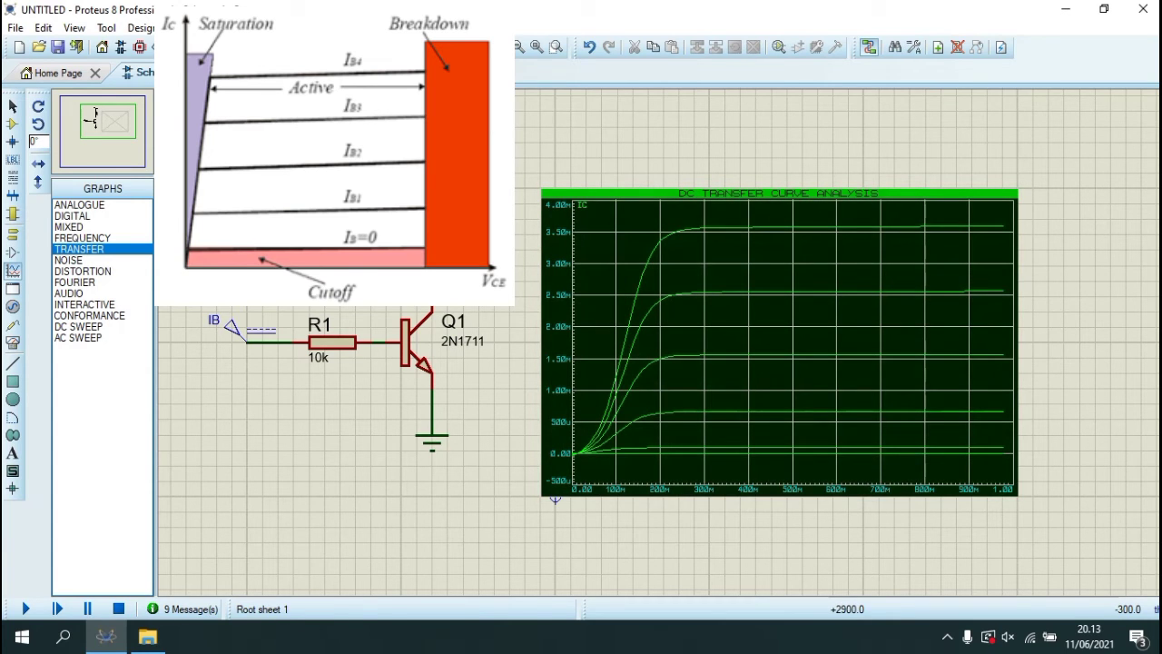
{"action": "left_click_drag", "start_coordinate": [1004, 543], "coordinate": [894, 454]}
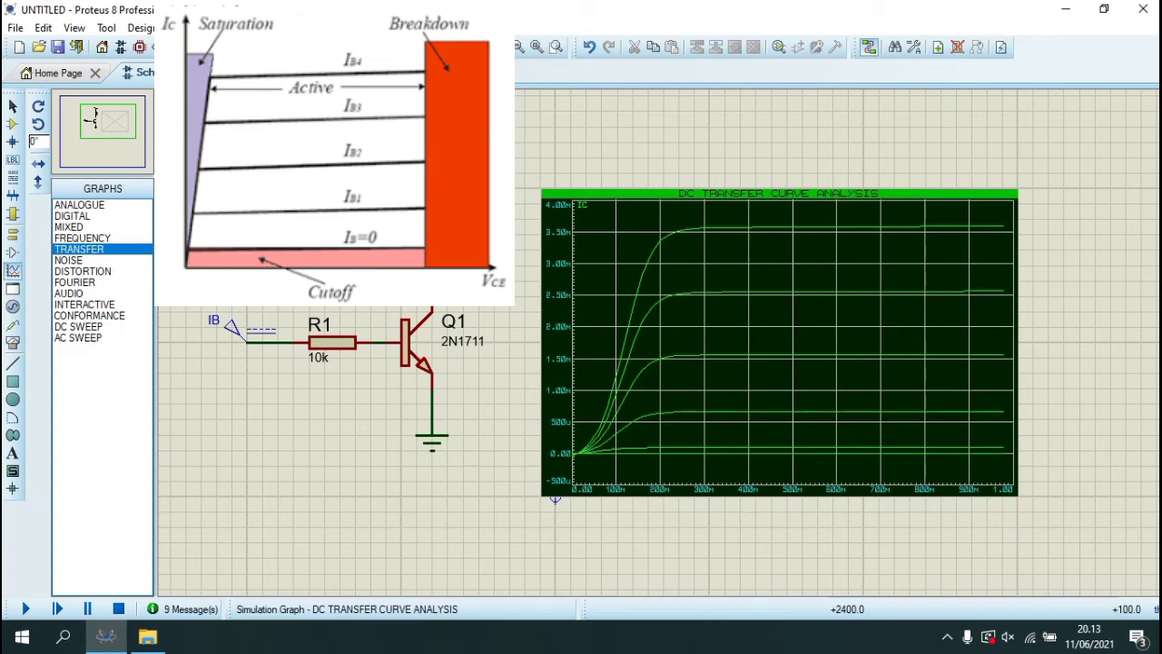